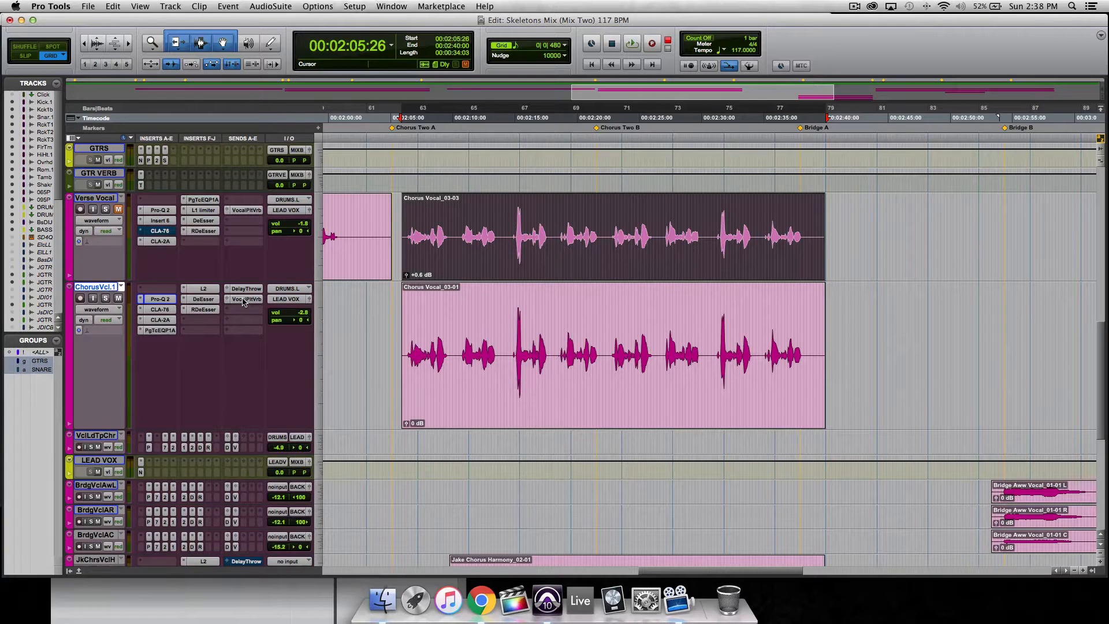
Step: Play the selected Chorus Two vocal with its EQs active, and again with the Pro-Q 2 and PuigTec EQP1A inserts bypassed
{"action": "key", "text": "space"}
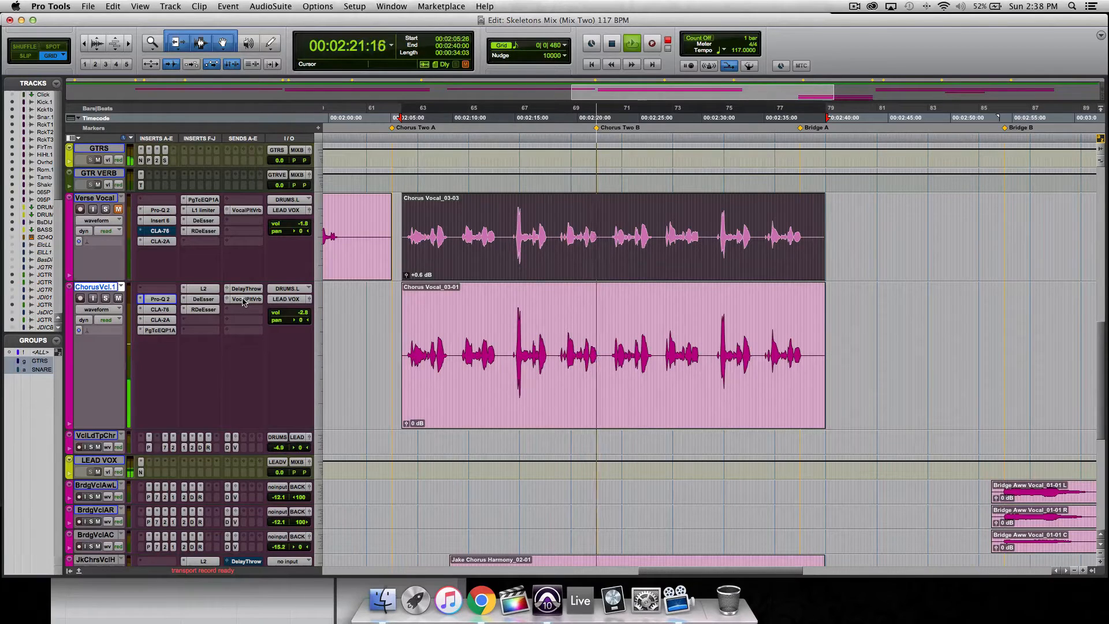
{"action": "key", "text": "space"}
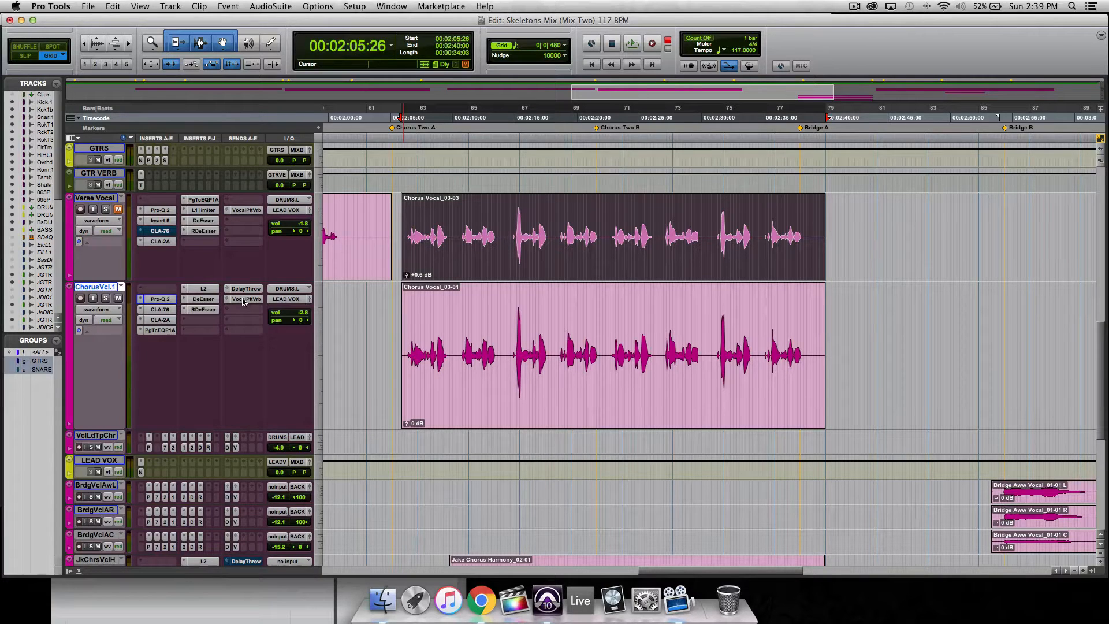
{"action": "left_click", "coordinate": [168, 301], "text": "super"}
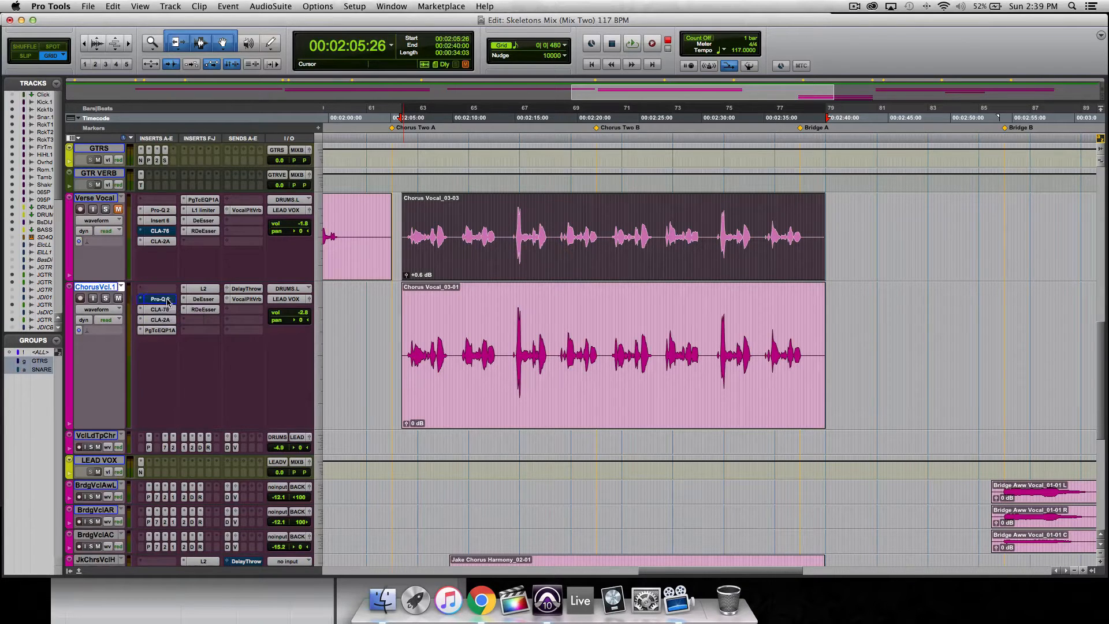
{"action": "left_click", "coordinate": [170, 332], "text": "super"}
{"action": "key", "text": "space"}
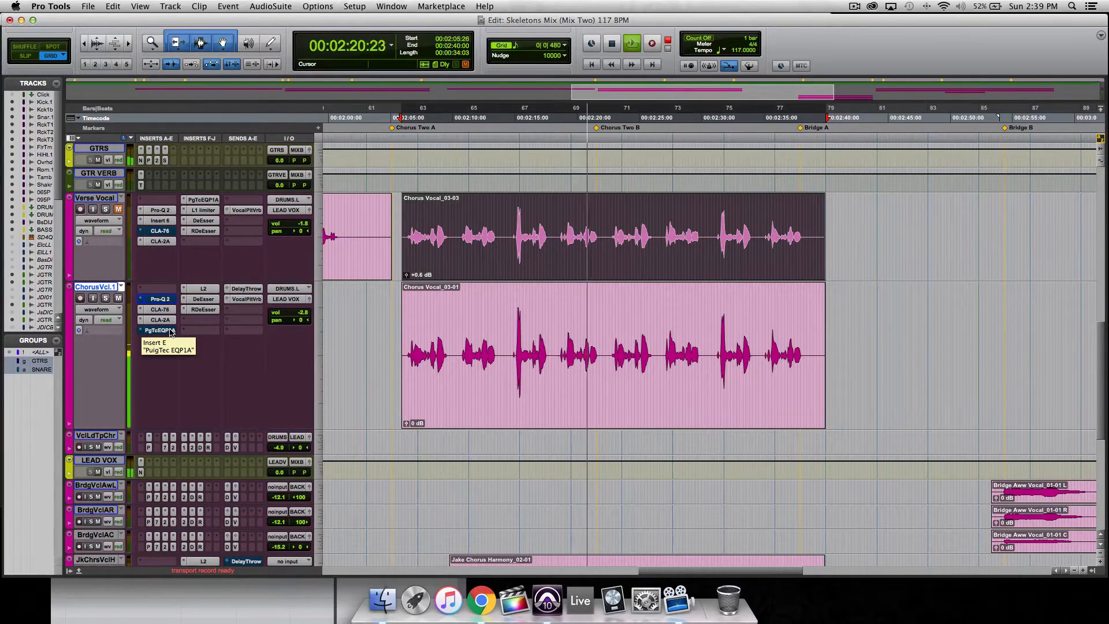
{"action": "key", "text": "space"}
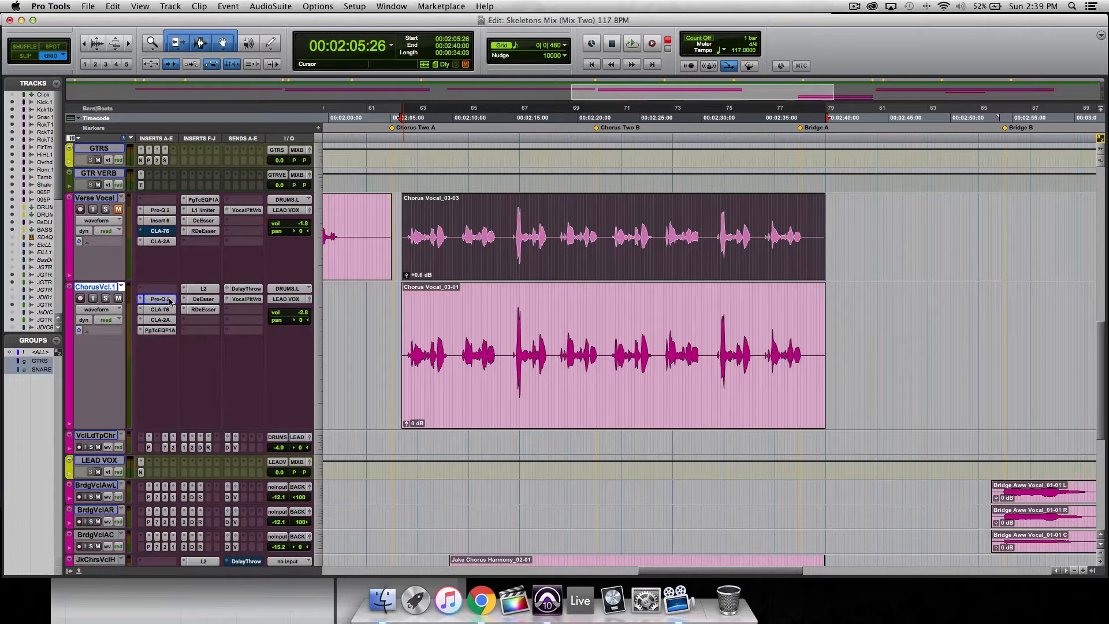
Step: Set the playback start to 00:02:06:12, near the beginning of the Chorus Vocal clip
{"action": "left_click", "coordinate": [409, 320]}
{"action": "key", "text": "t"}
{"action": "key", "text": "t"}
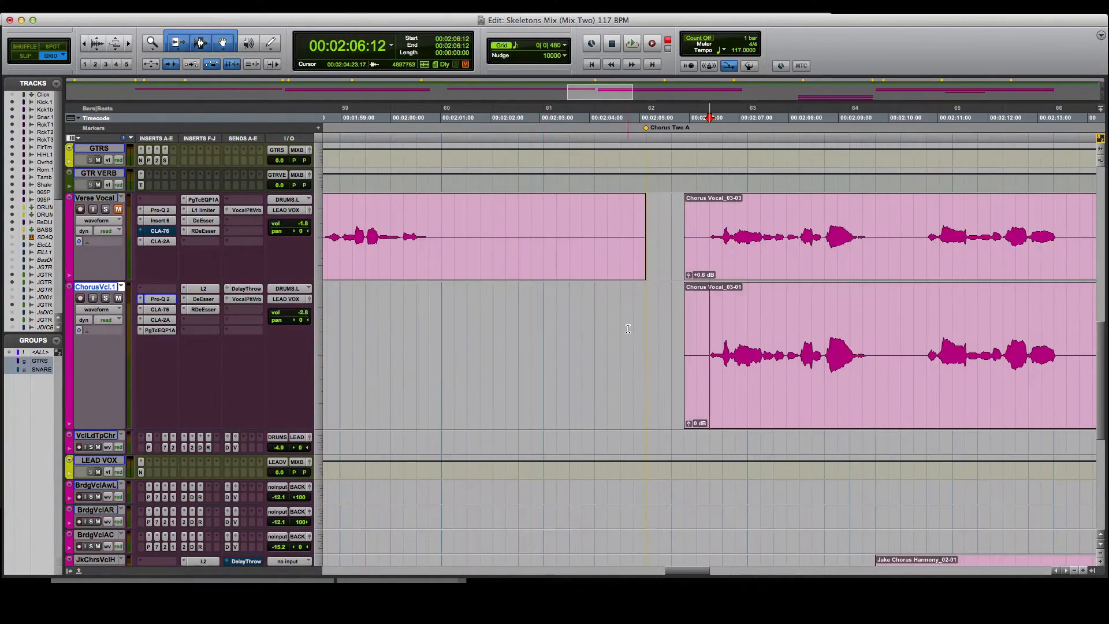
{"action": "scroll", "coordinate": [624, 329], "scroll_direction": "right", "scroll_amount": 4}
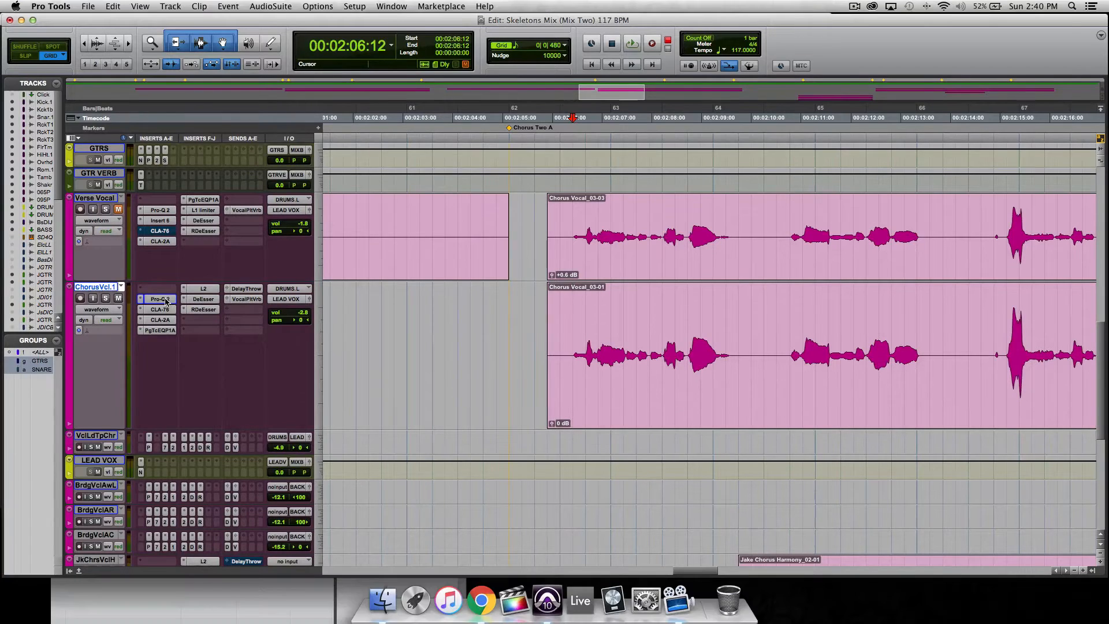
Step: Audition the chorus vocal while switching the Pro-Q 2 and PuigTec EQP1A inserts from bypassed to active
{"action": "key", "text": "space"}
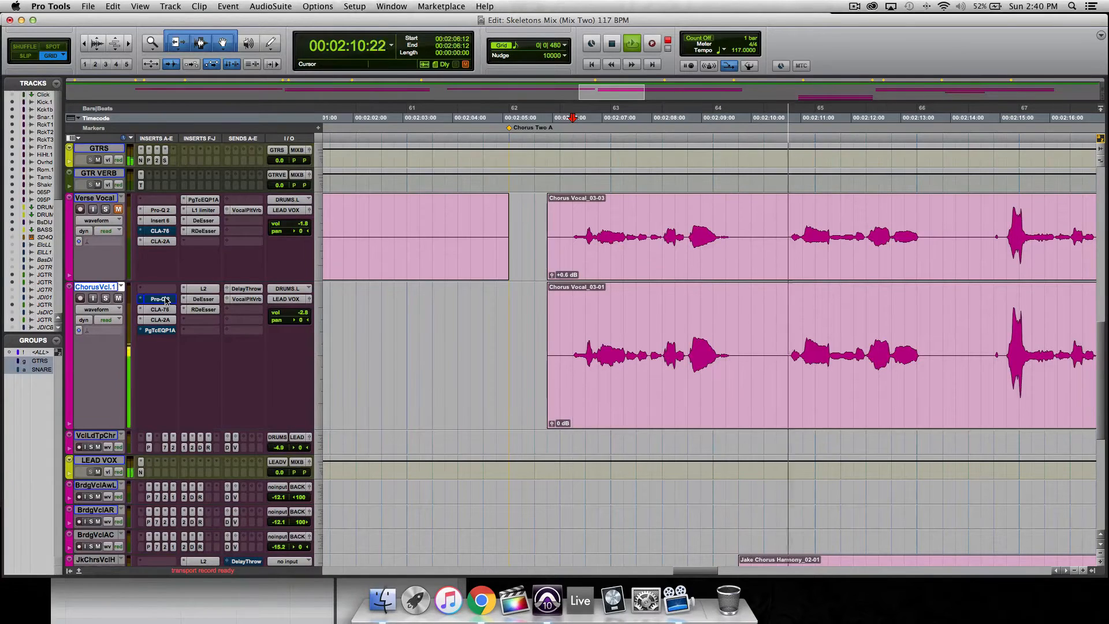
{"action": "left_click", "coordinate": [165, 301], "text": "super"}
{"action": "left_click", "coordinate": [163, 333], "text": "super"}
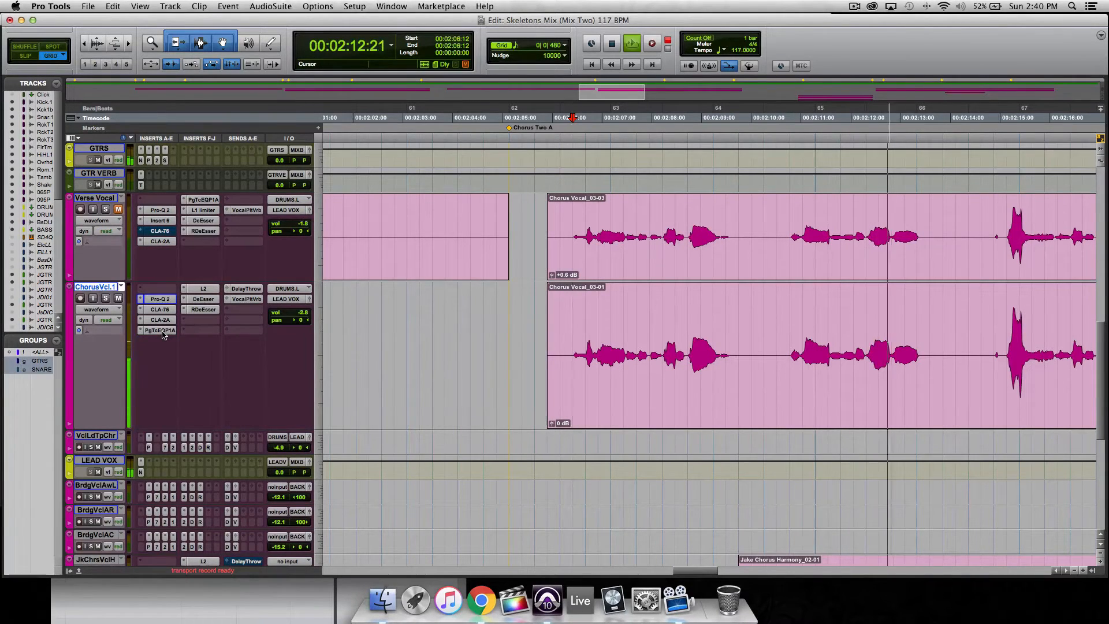
{"action": "key", "text": "space"}
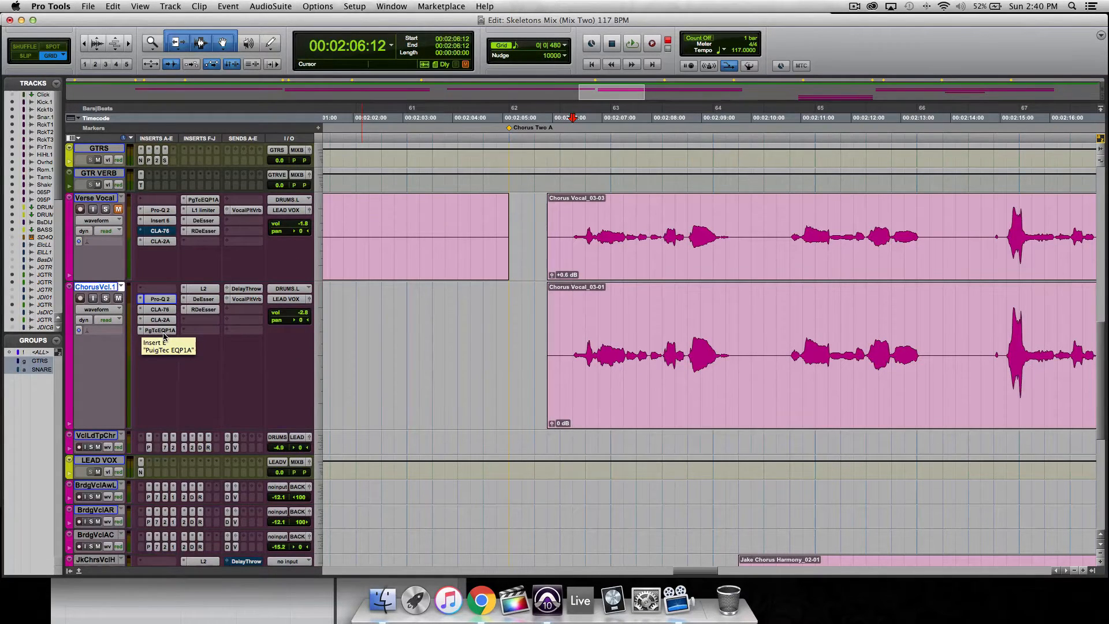
Step: Open the chorus vocal's Pro-Q 2 and set the low cut frequency to about 84 Hz
{"action": "left_click", "coordinate": [169, 300]}
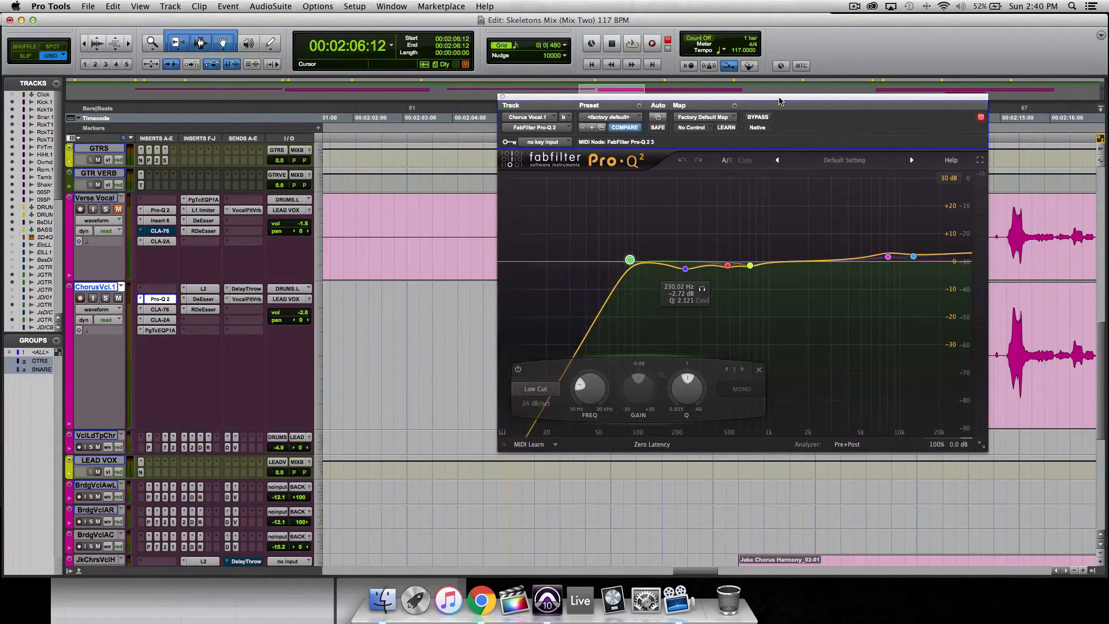
{"action": "left_click_drag", "start_coordinate": [779, 101], "coordinate": [689, 102]}
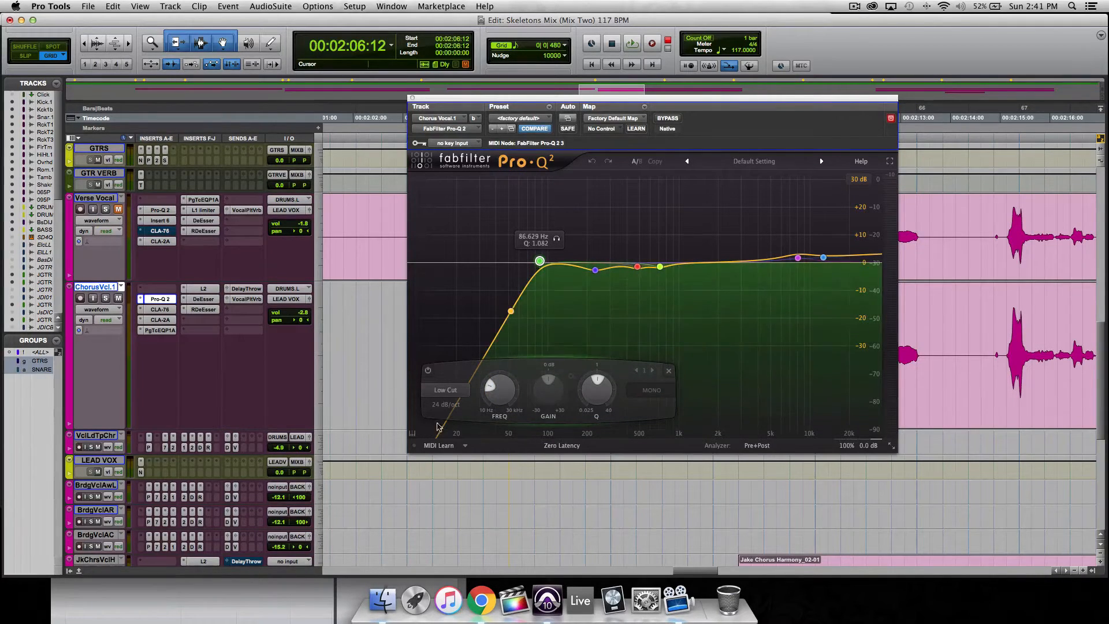
{"action": "mouse_move", "coordinate": [504, 376]}
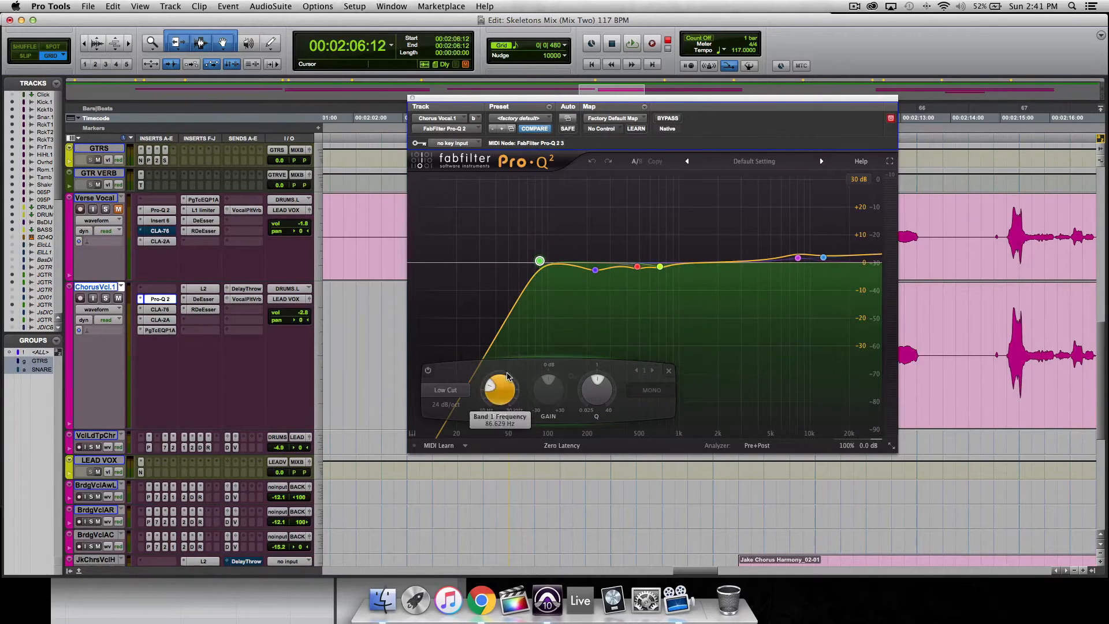
{"action": "left_click_drag", "start_coordinate": [492, 393], "coordinate": [492, 387]}
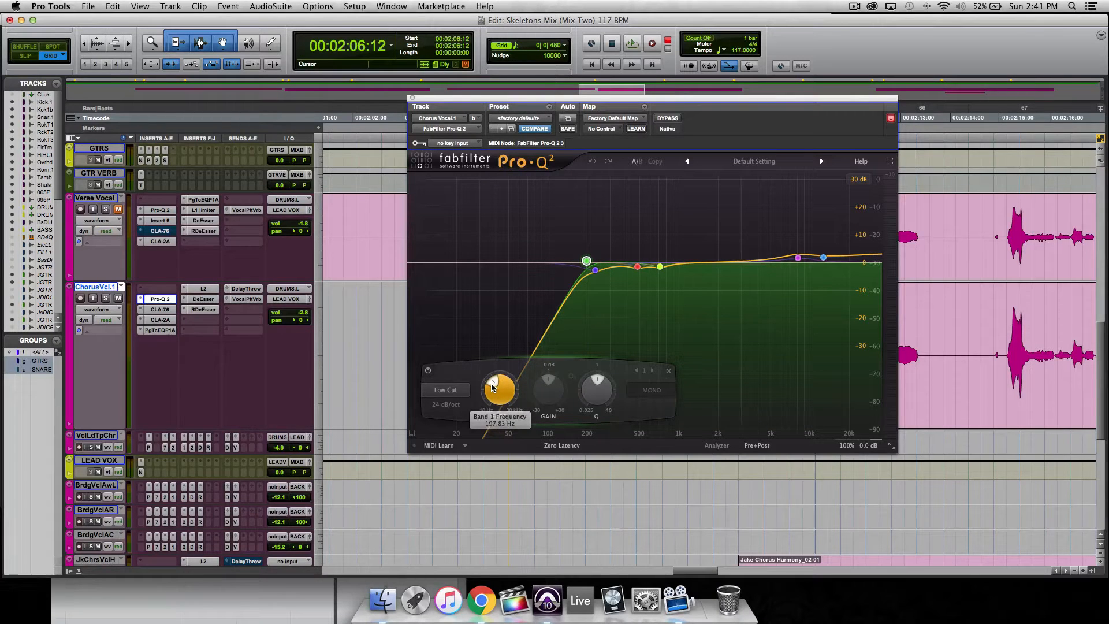
{"action": "left_click_drag", "start_coordinate": [492, 387], "coordinate": [489, 393]}
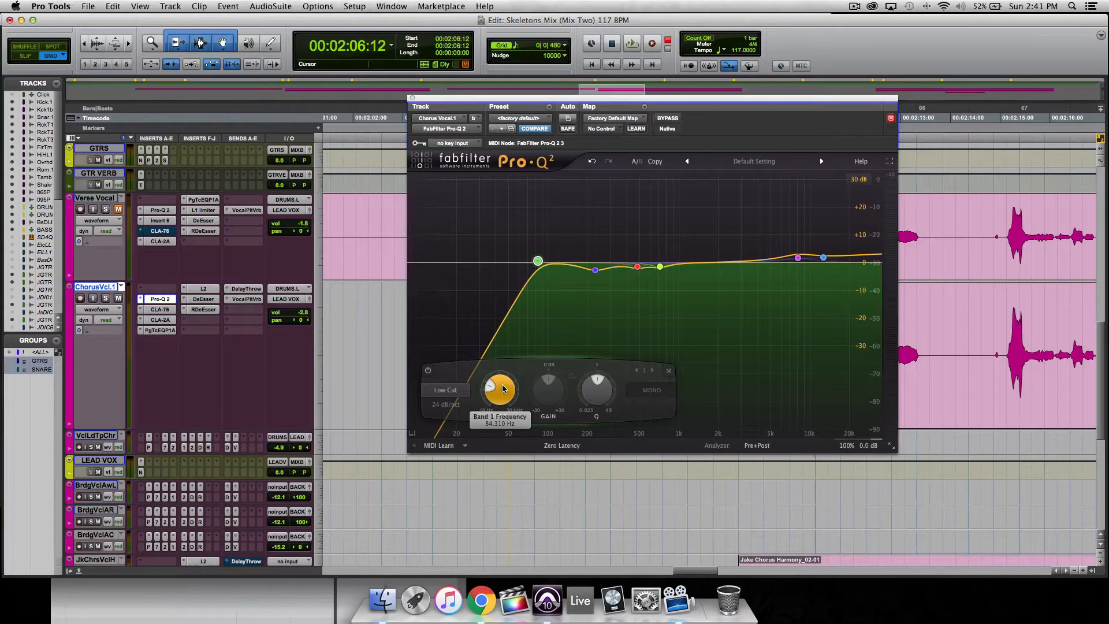
Step: Add a narrow bell boost in Pro-Q 2 at about 1550 Hz with +26.46 dB gain and a Q of about 14.3
{"action": "mouse_move", "coordinate": [596, 271]}
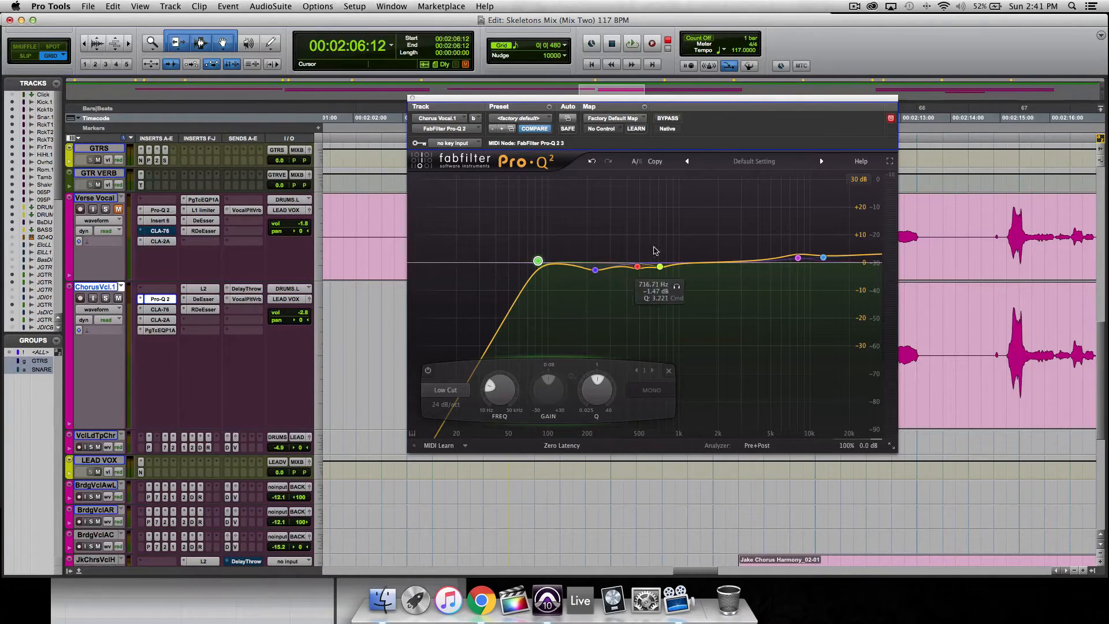
{"action": "left_click_drag", "start_coordinate": [703, 264], "coordinate": [704, 191]}
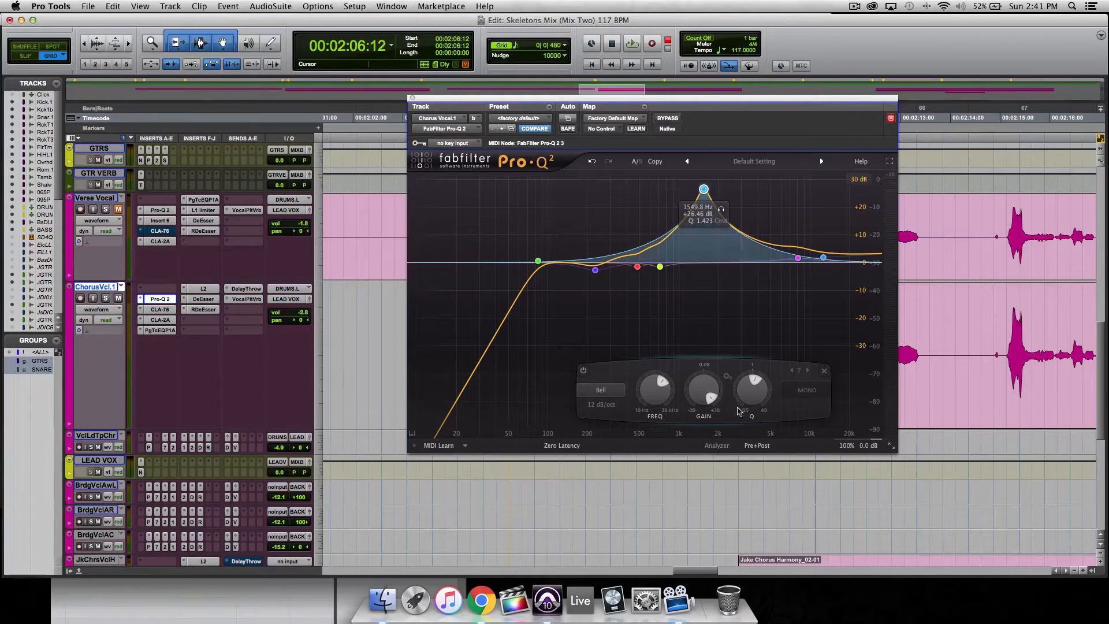
{"action": "left_click_drag", "start_coordinate": [749, 396], "coordinate": [745, 357]}
{"action": "mouse_move", "coordinate": [702, 188]}
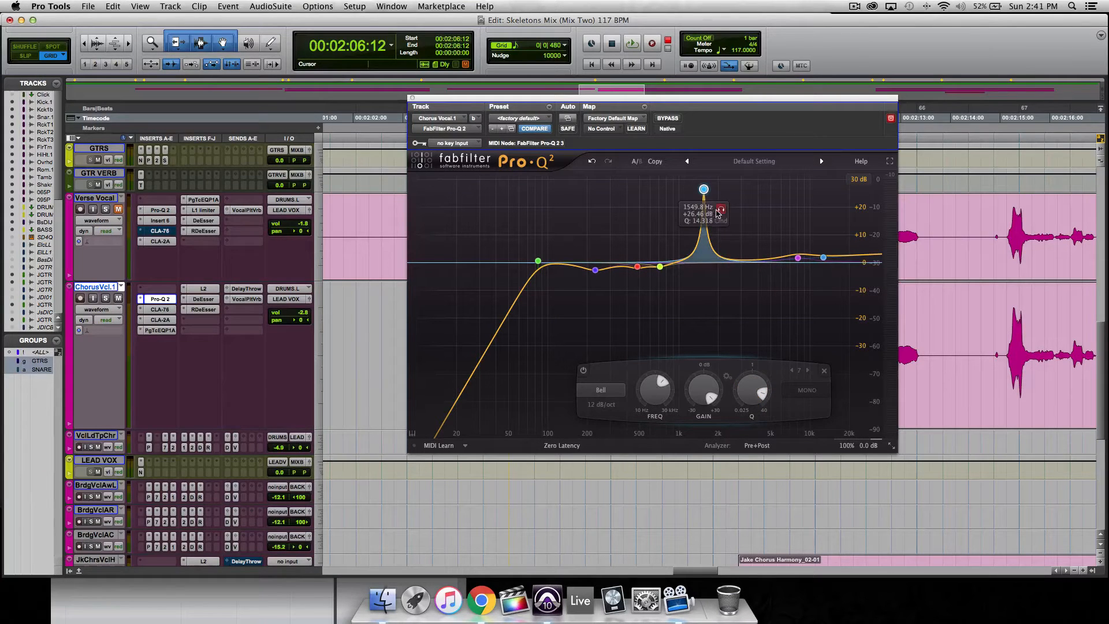
Step: Solo the narrow bell band, sweep it down into the low mids during playback, and delete the band
{"action": "left_click", "coordinate": [721, 210]}
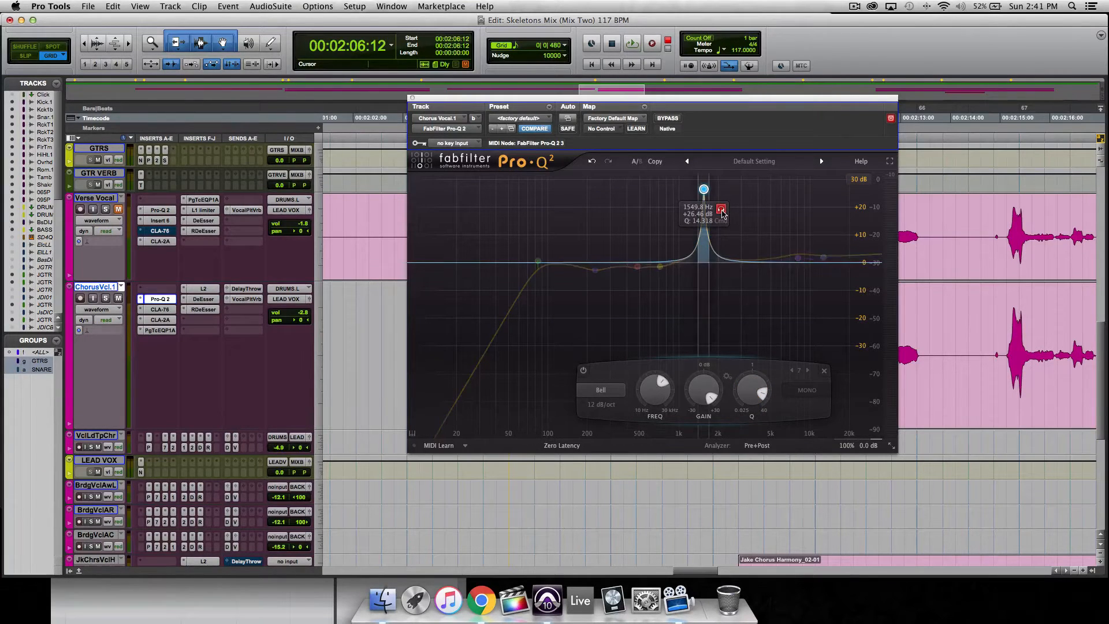
{"action": "left_click_drag", "start_coordinate": [718, 213], "coordinate": [719, 213]}
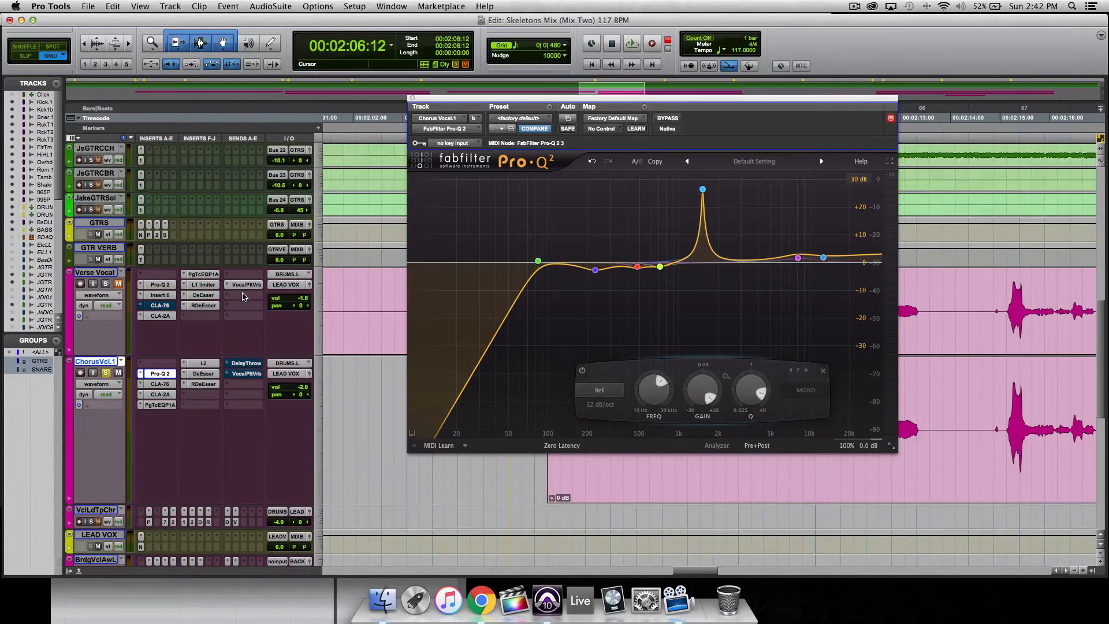
{"action": "mouse_move", "coordinate": [704, 191]}
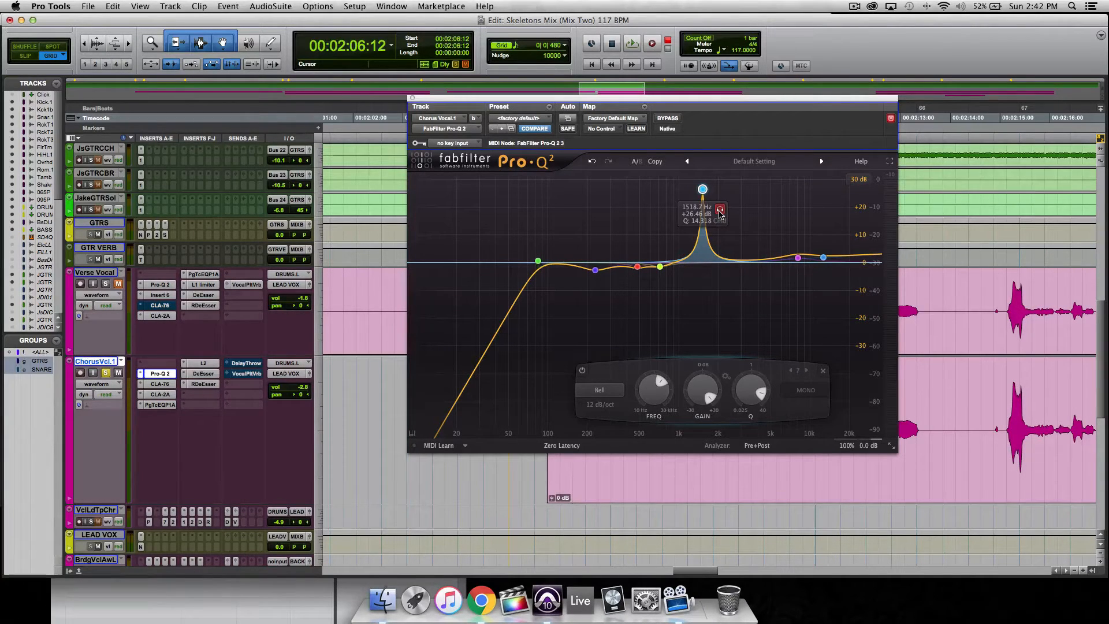
{"action": "key", "text": "space"}
{"action": "left_click_drag", "start_coordinate": [720, 214], "coordinate": [645, 214]}
{"action": "key", "text": "space"}
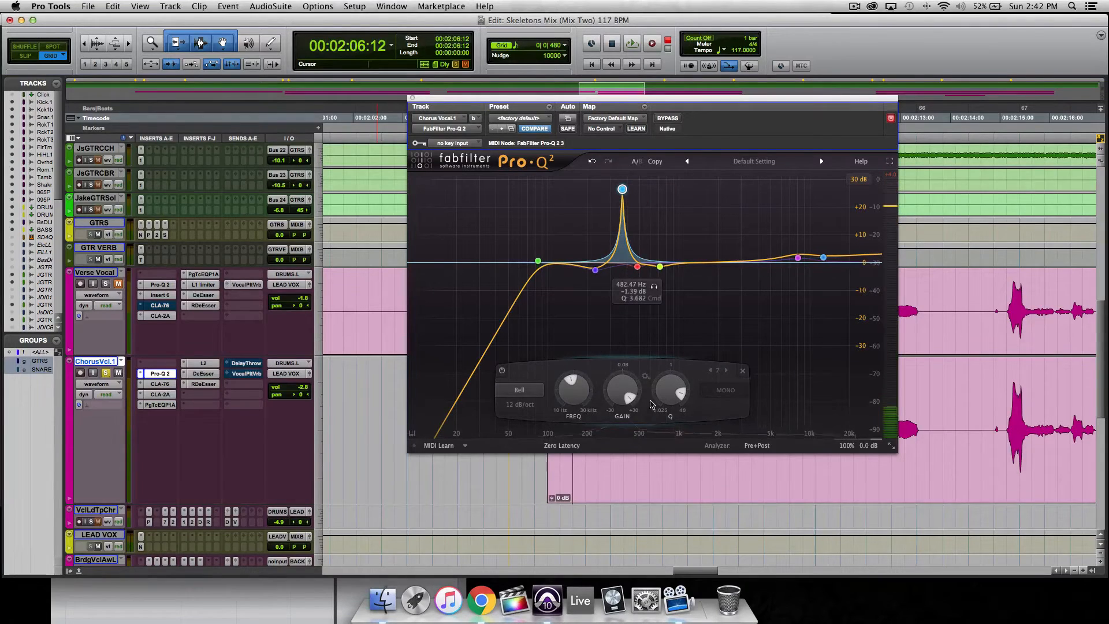
{"action": "left_click", "coordinate": [743, 370]}
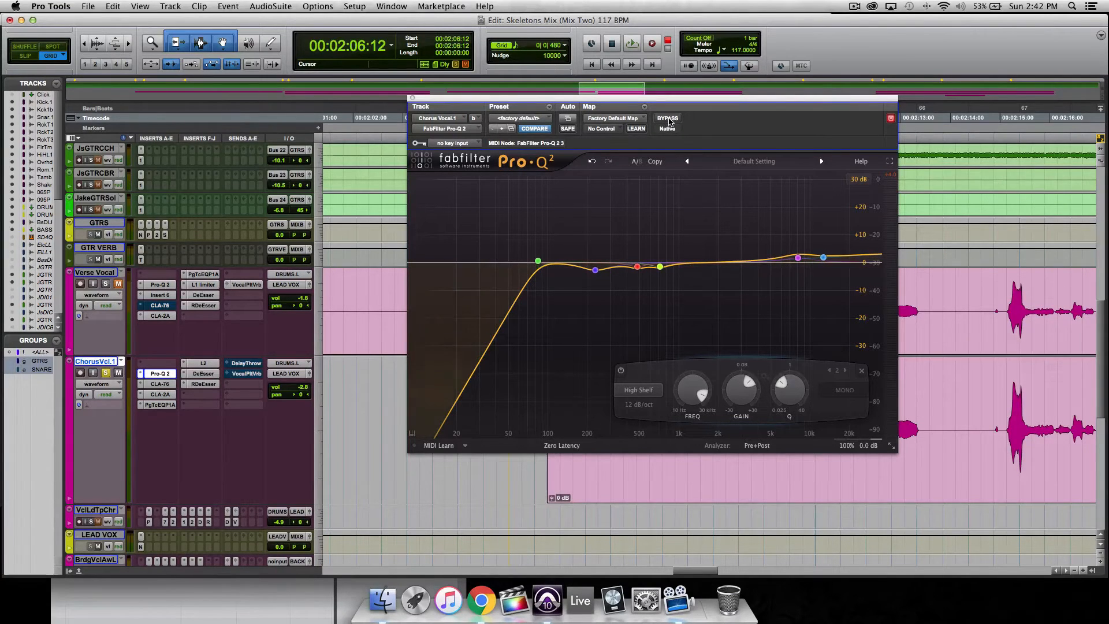
Step: Play the soloed chorus vocal while toggling the Pro-Q 2 bypass to compare the sound with and without EQ
{"action": "key", "text": "space"}
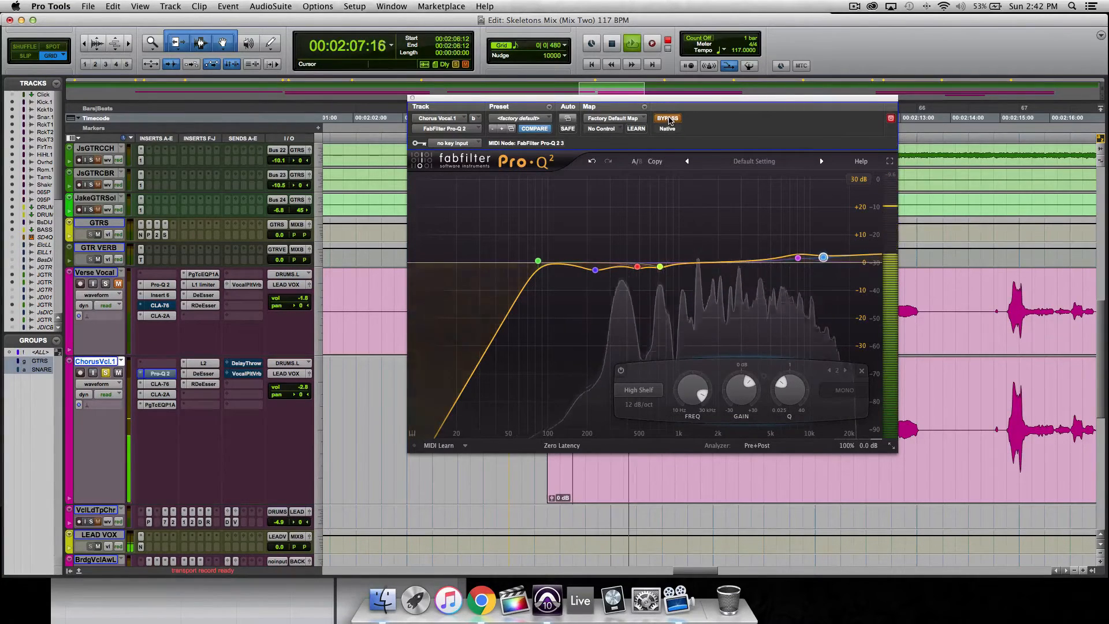
{"action": "left_click", "coordinate": [668, 118]}
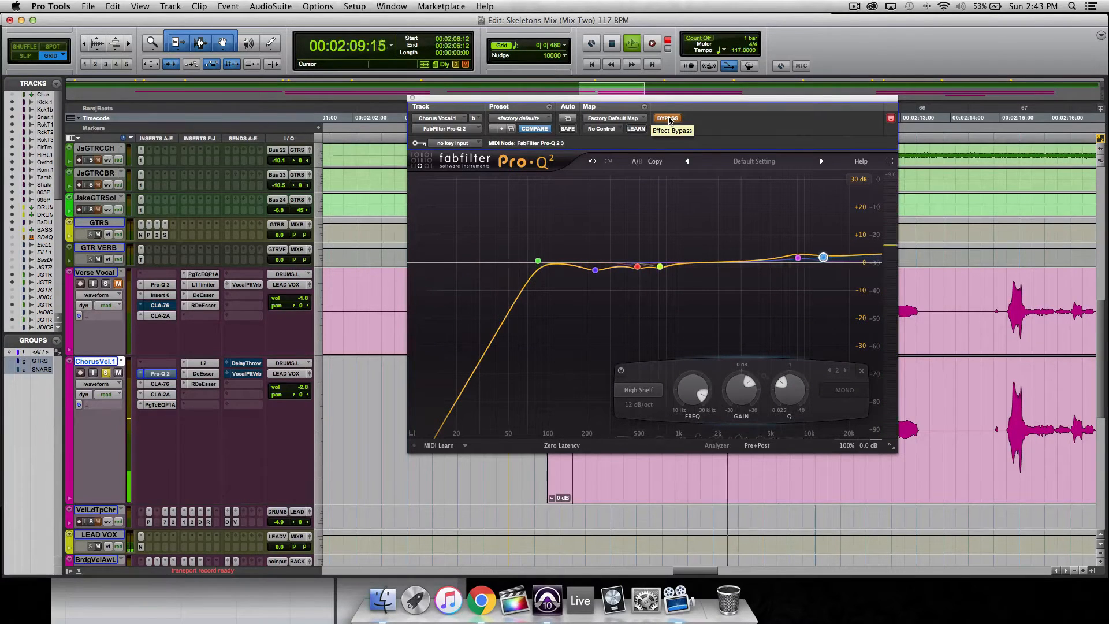
{"action": "left_click", "coordinate": [668, 119]}
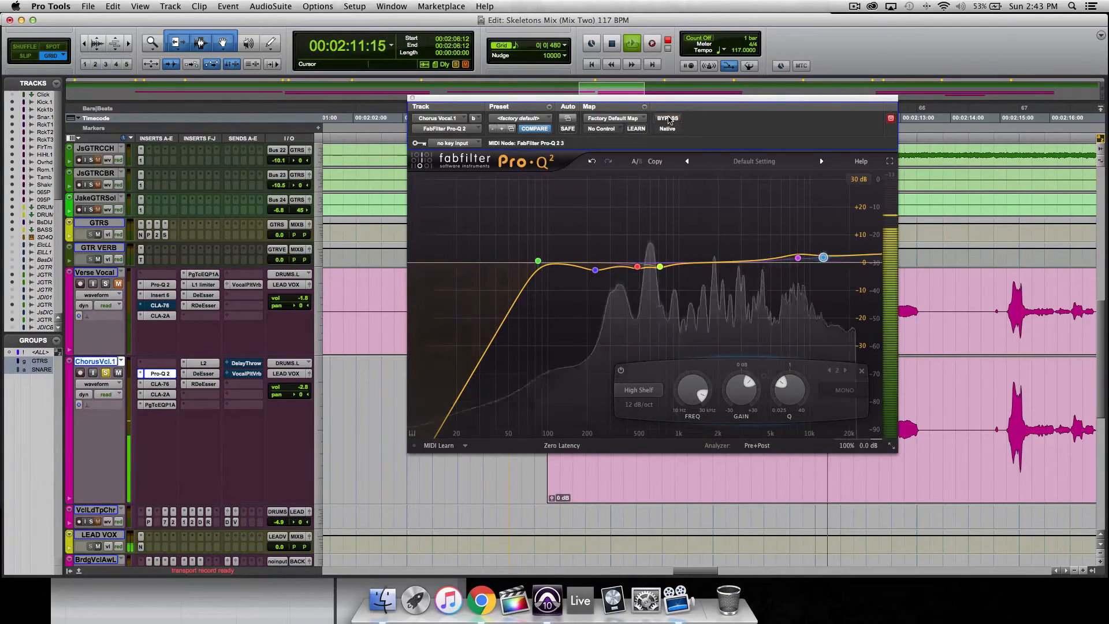
{"action": "key", "text": "space"}
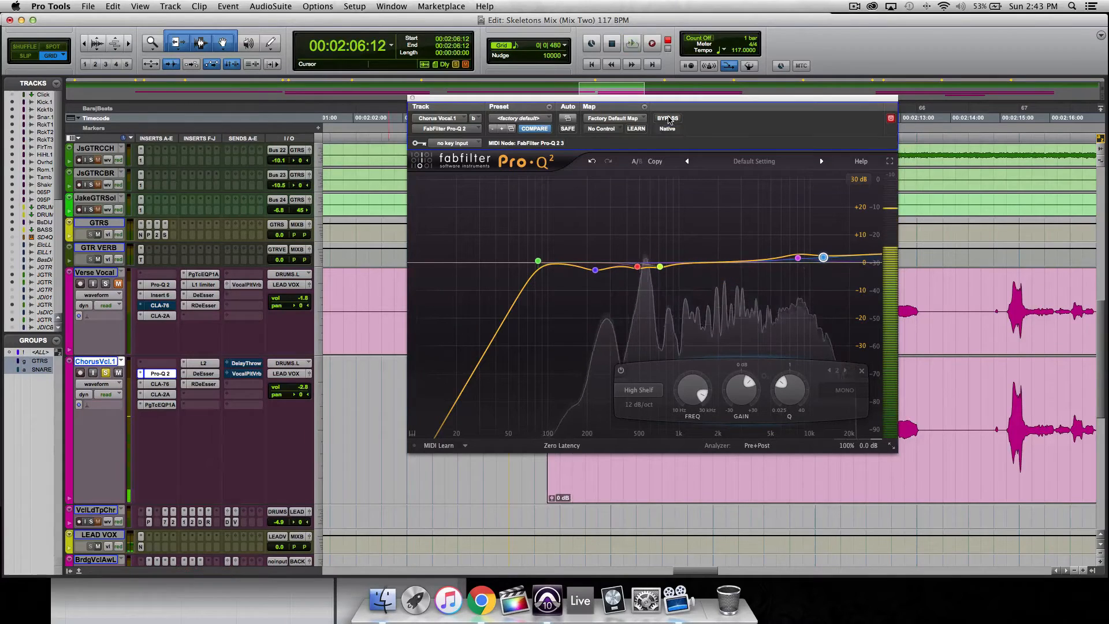
{"action": "key", "text": "space"}
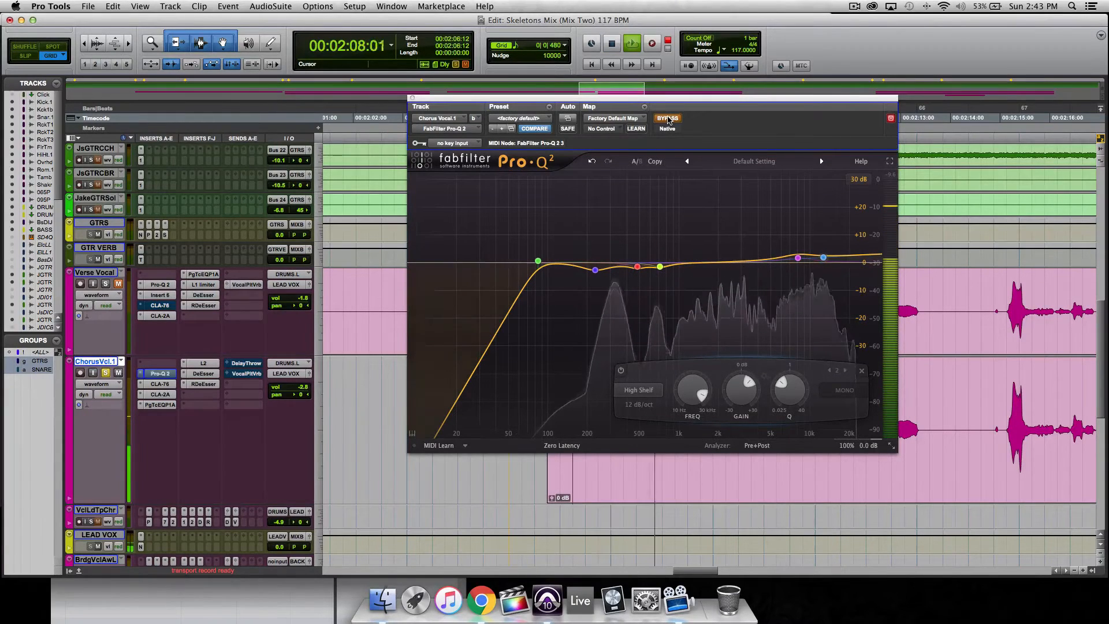
{"action": "left_click", "coordinate": [668, 118]}
{"action": "key", "text": "space"}
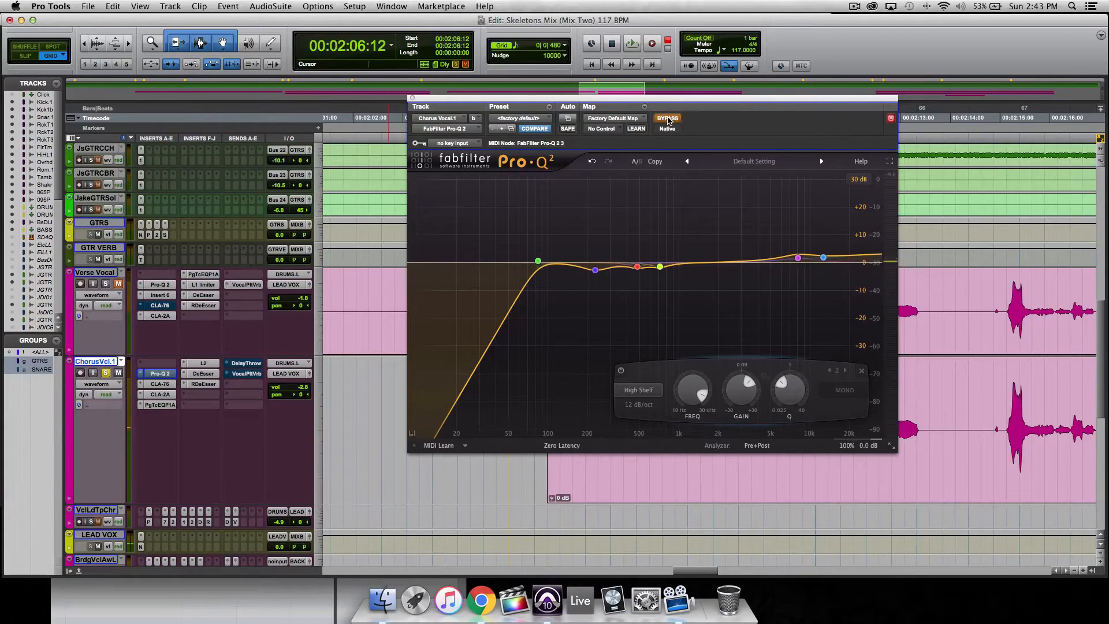
{"action": "left_click", "coordinate": [668, 119]}
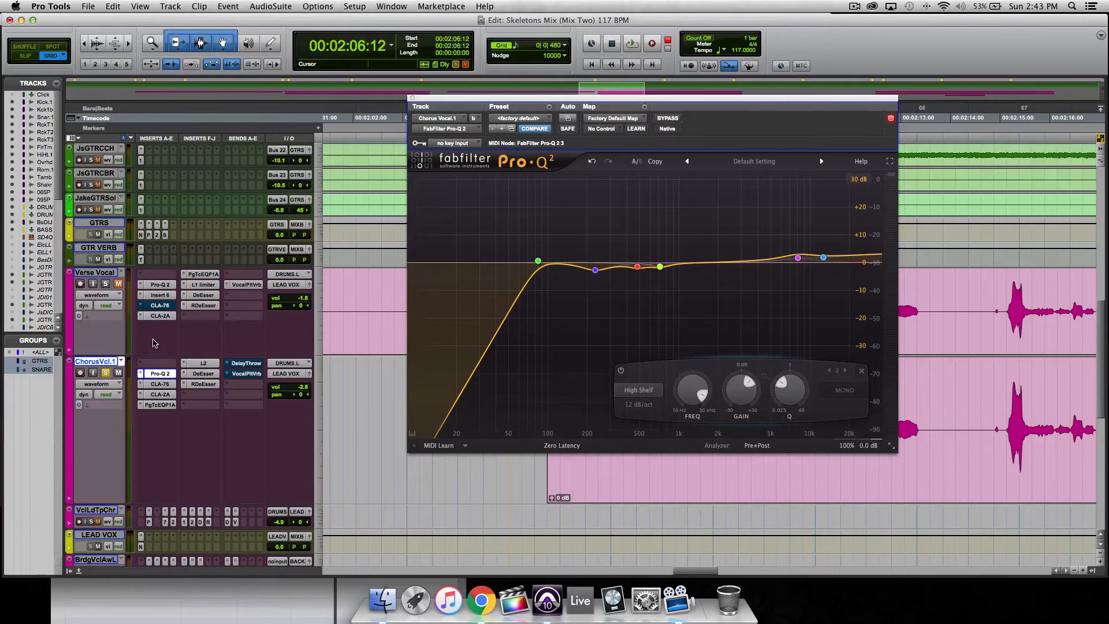
Step: Replace the Pro-Q 2 window with the chorus vocal's PuigTec EQP1A and examine its low-frequency boost and attenuation controls
{"action": "left_click", "coordinate": [413, 99]}
{"action": "left_click", "coordinate": [168, 407]}
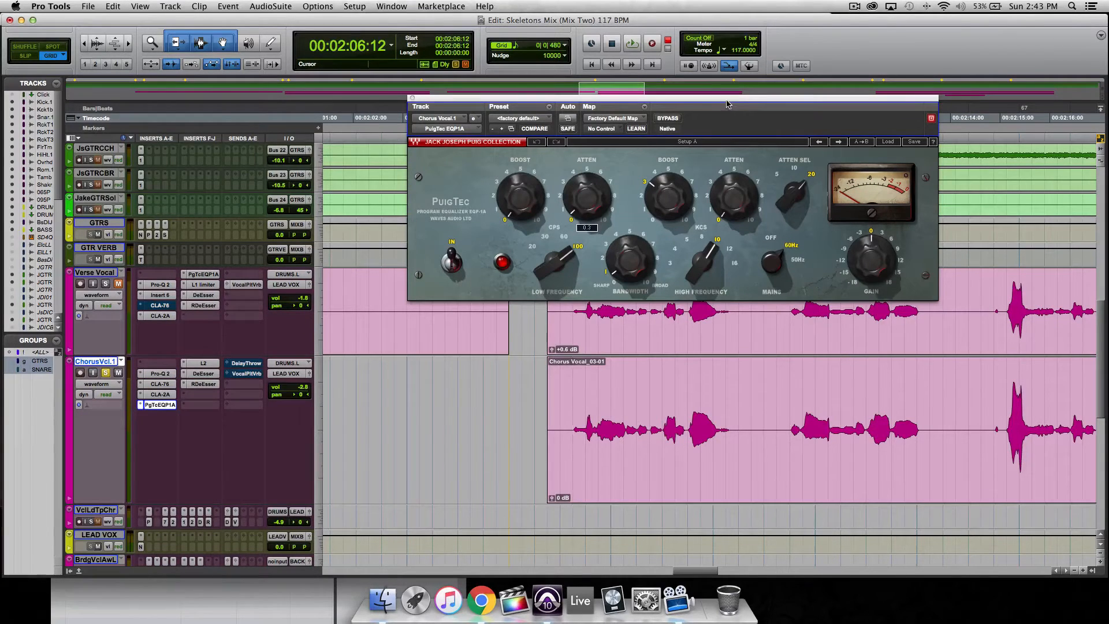
{"action": "left_click_drag", "start_coordinate": [727, 104], "coordinate": [640, 126]}
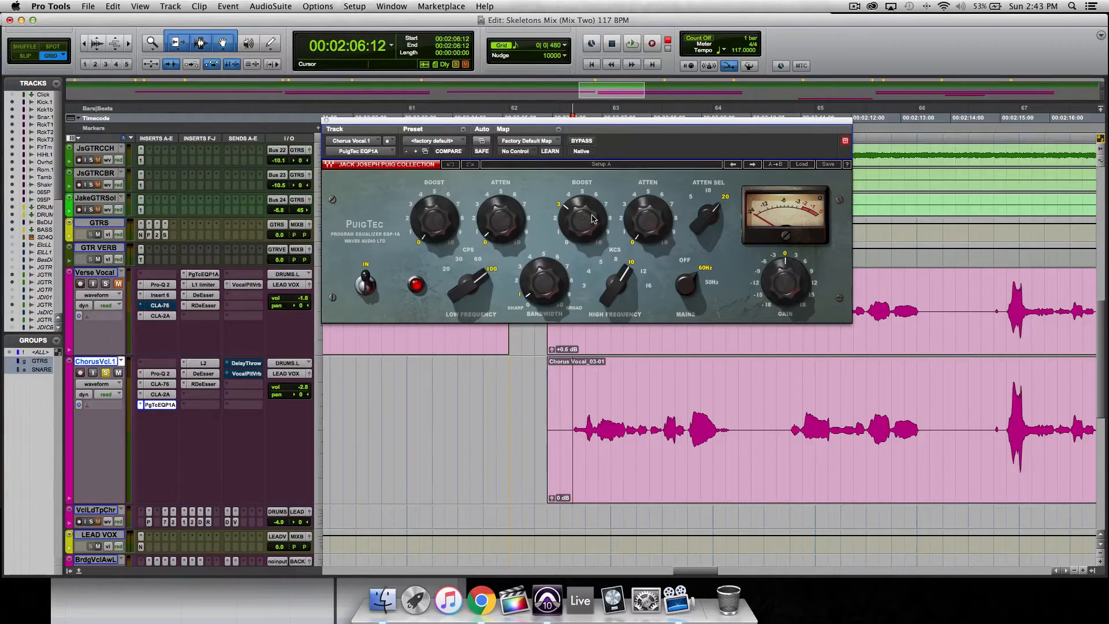
{"action": "left_click", "coordinate": [497, 231]}
{"action": "left_click", "coordinate": [435, 221]}
{"action": "left_click", "coordinate": [510, 221]}
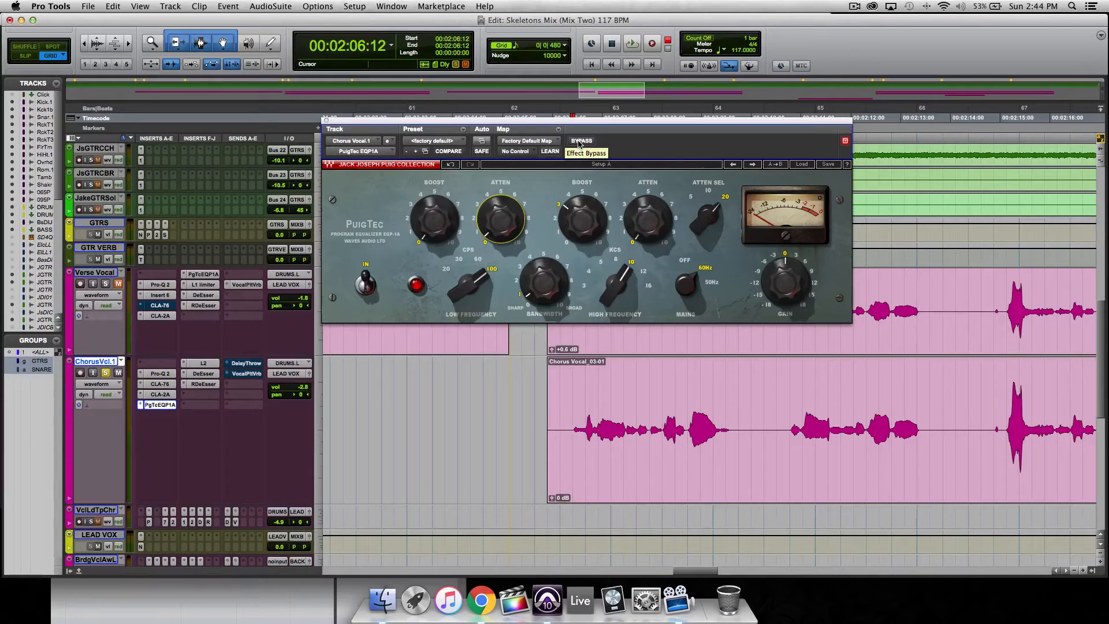
Step: Play the soloed chorus vocal twice while toggling the PuigTec EQP1A bypass to compare the sound with and without it
{"action": "key", "text": "space"}
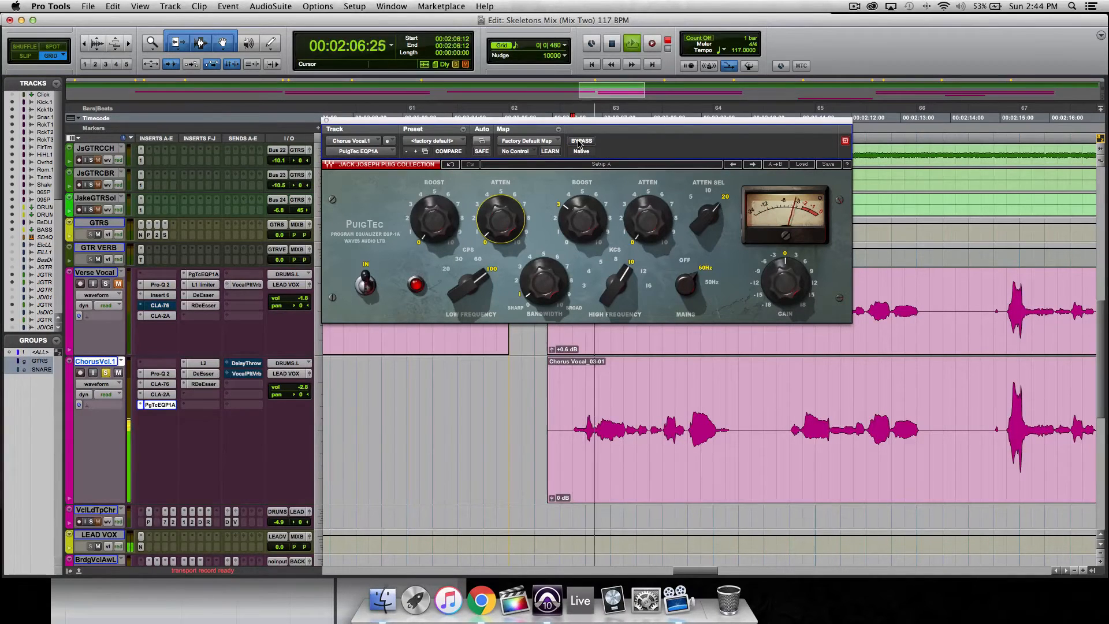
{"action": "left_click", "coordinate": [579, 144]}
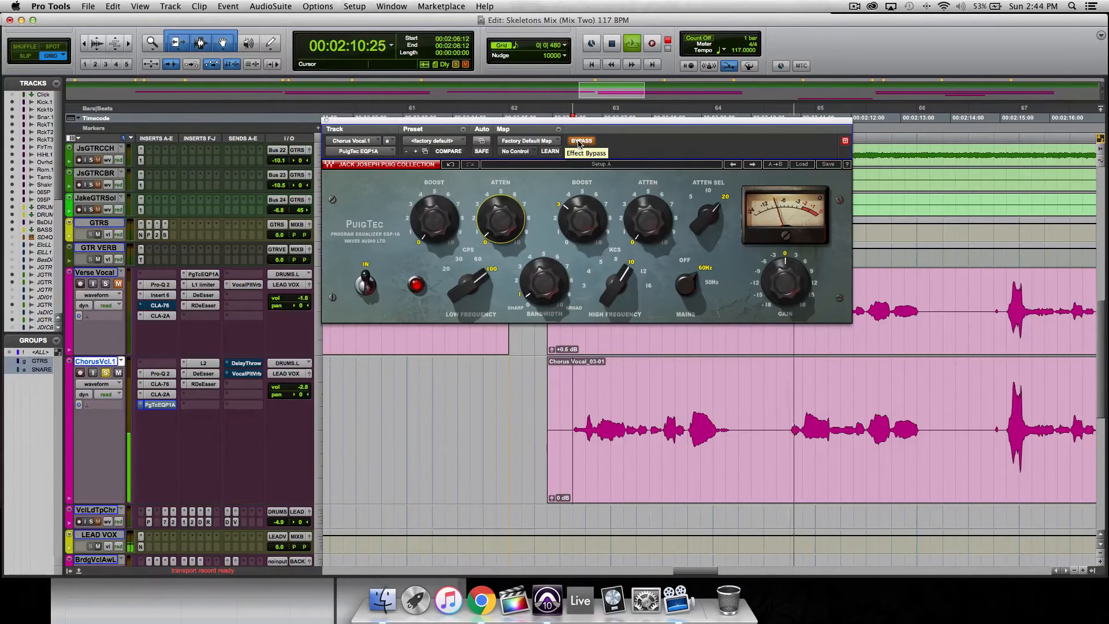
{"action": "left_click", "coordinate": [579, 142]}
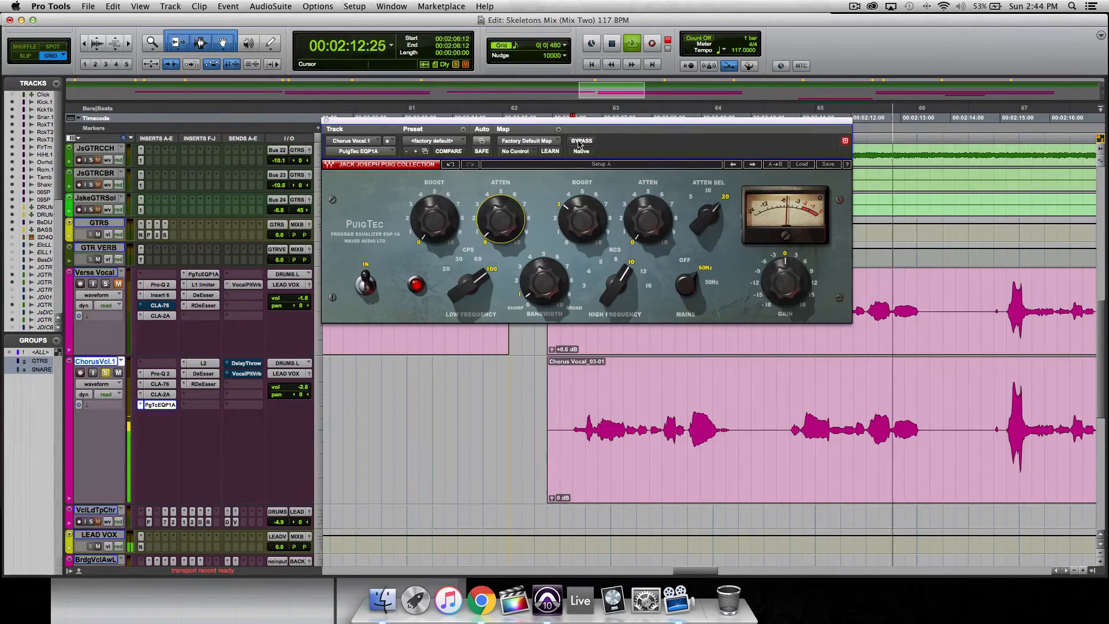
{"action": "key", "text": "space"}
{"action": "key", "text": "space"}
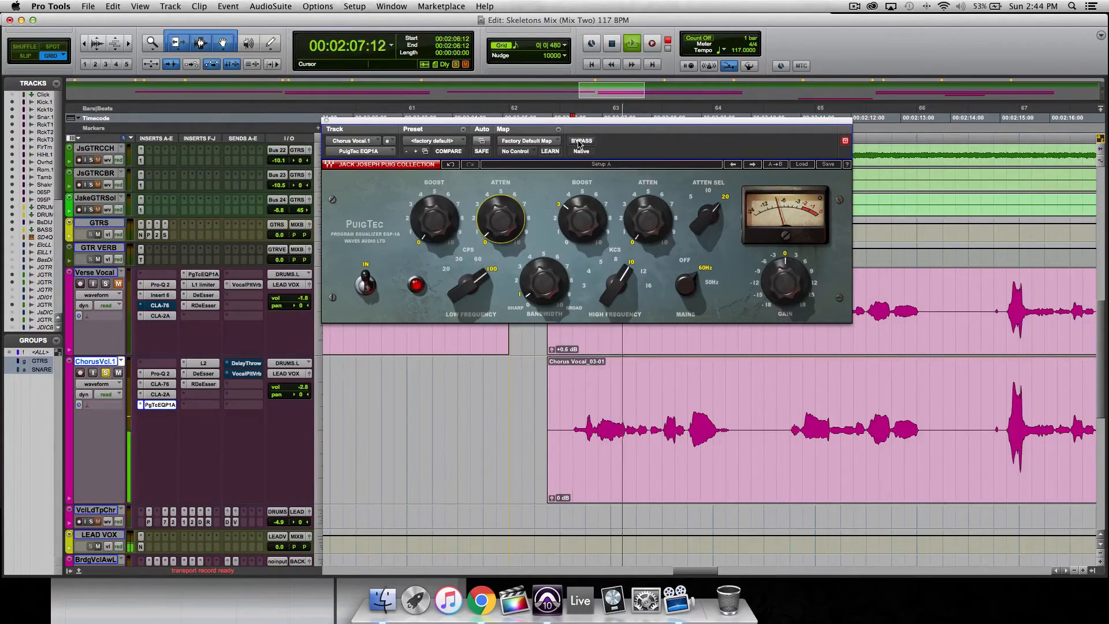
{"action": "left_click", "coordinate": [580, 142]}
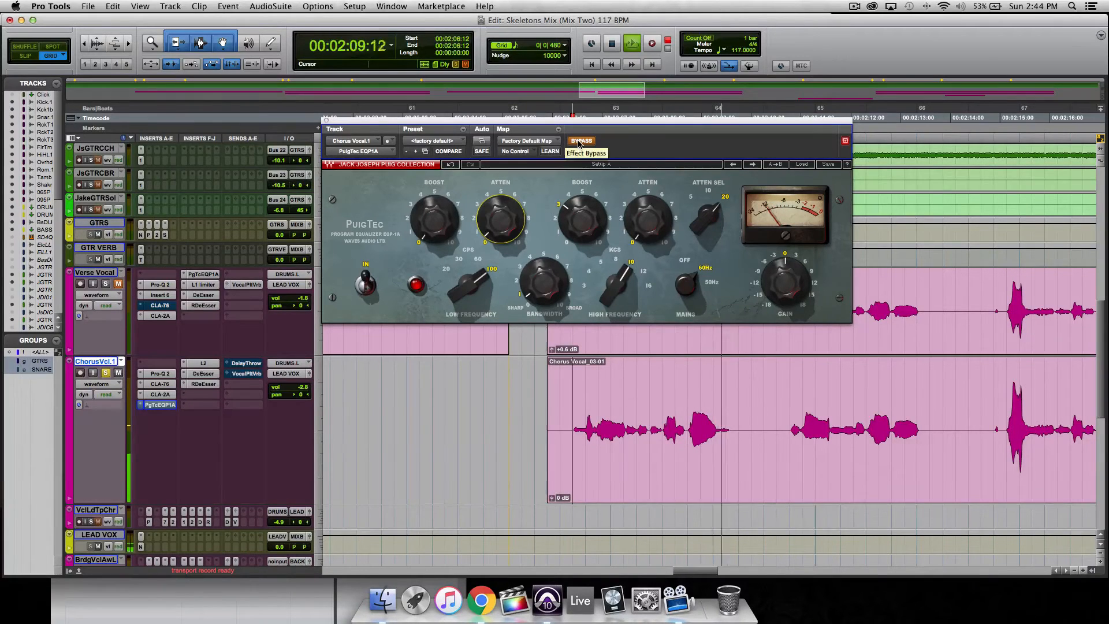
{"action": "left_click", "coordinate": [579, 142]}
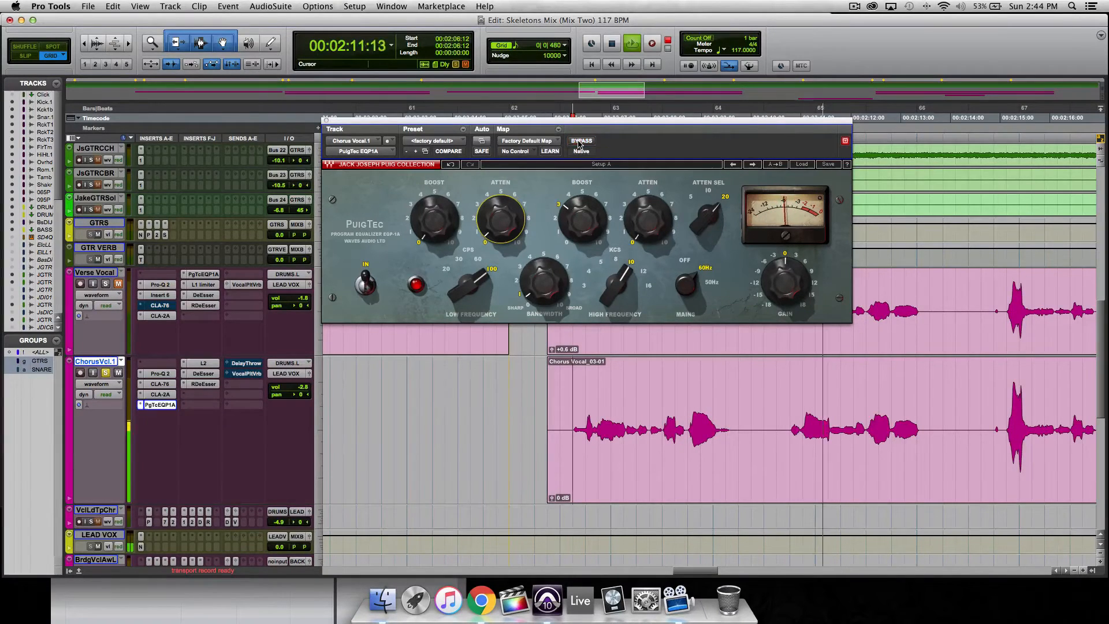
{"action": "key", "text": "space"}
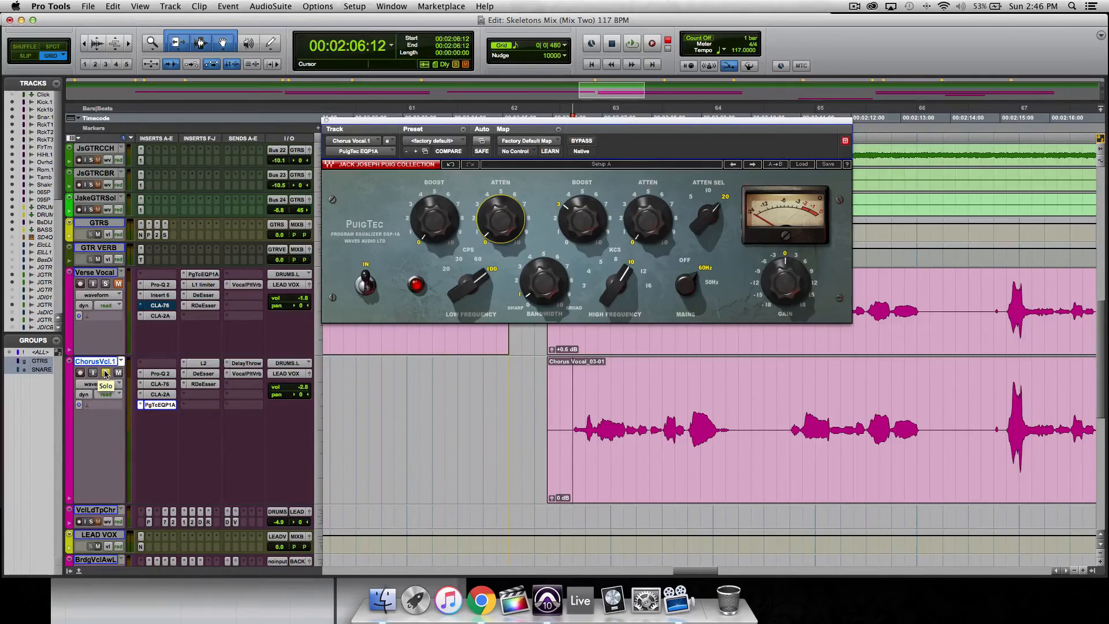
Step: Play the unsoloed chorus vocal in the full mix with both EQs active, and close the PuigTec EQP1A window
{"action": "key", "text": "space"}
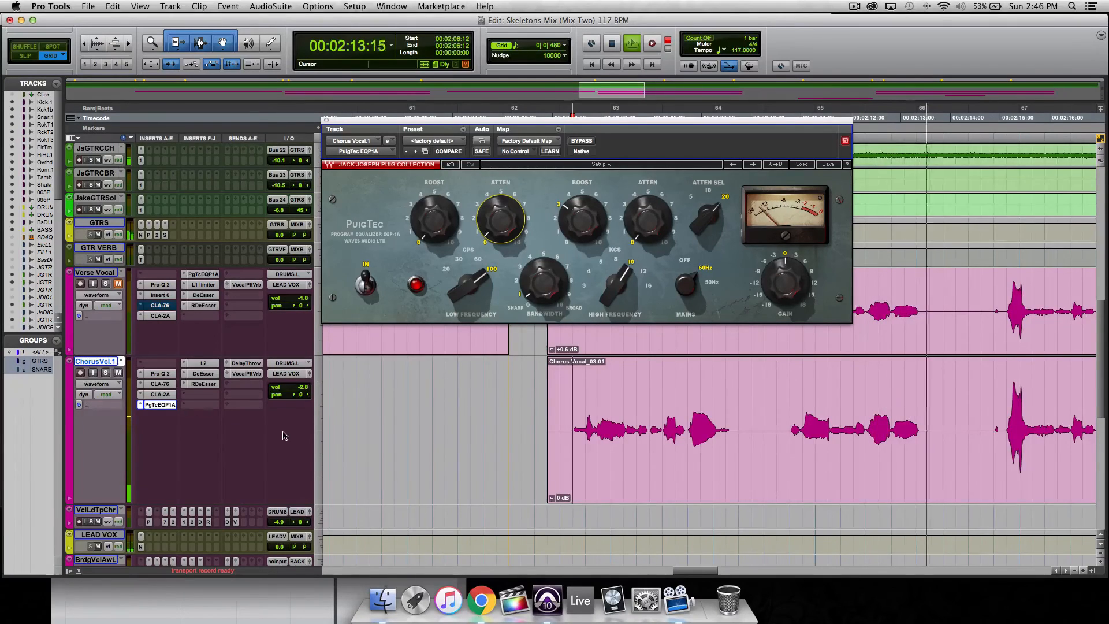
{"action": "left_click", "coordinate": [325, 121]}
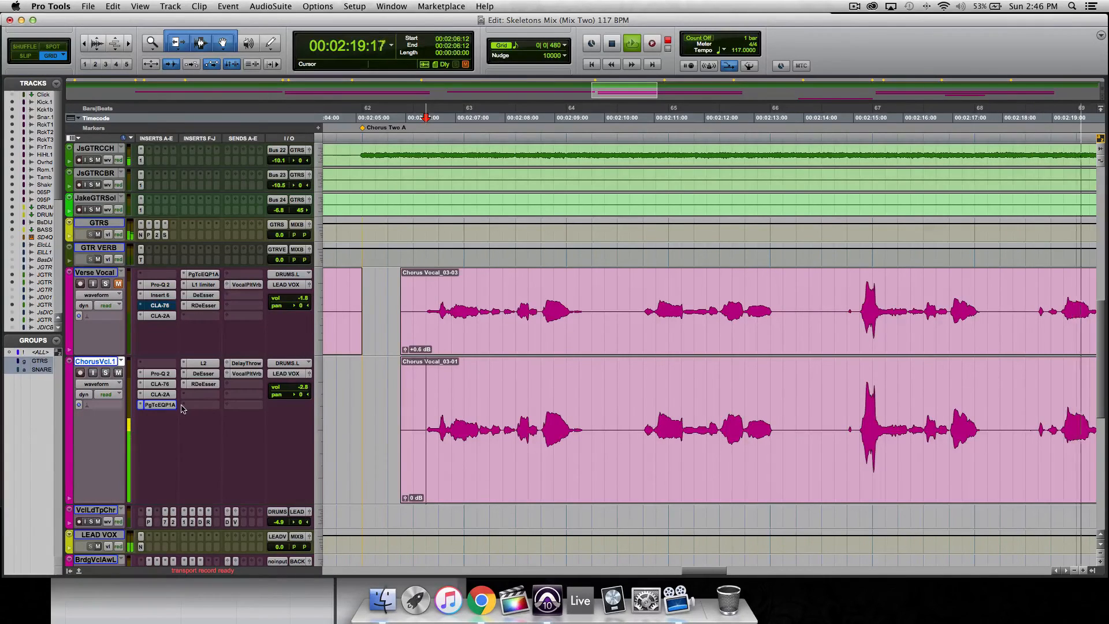
{"action": "key", "text": "space"}
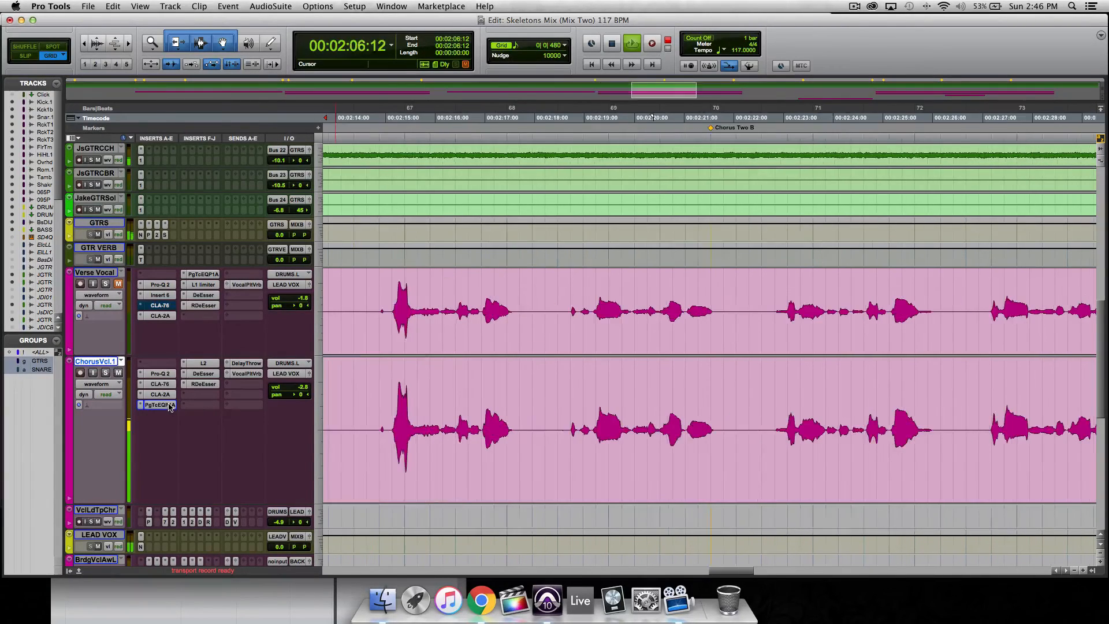
Step: Bypass PuigTec EQP1A and Pro-Q 2 on the chorus vocal track and play the chorus in the full mix
{"action": "left_click", "coordinate": [169, 406], "text": "super"}
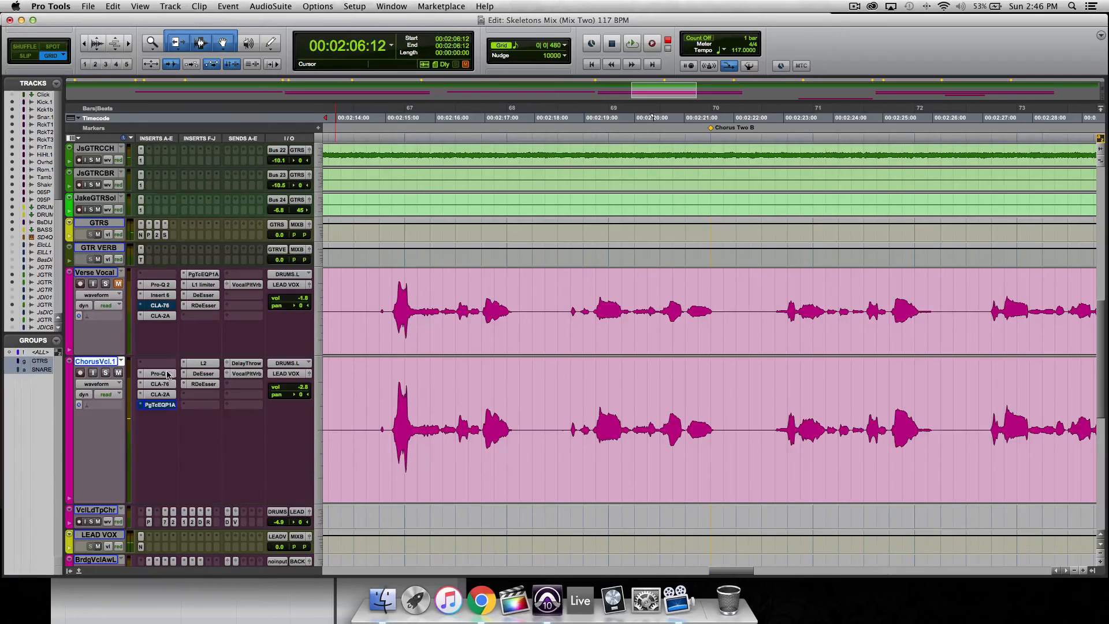
{"action": "left_click", "coordinate": [170, 375], "text": "super"}
{"action": "key", "text": "space"}
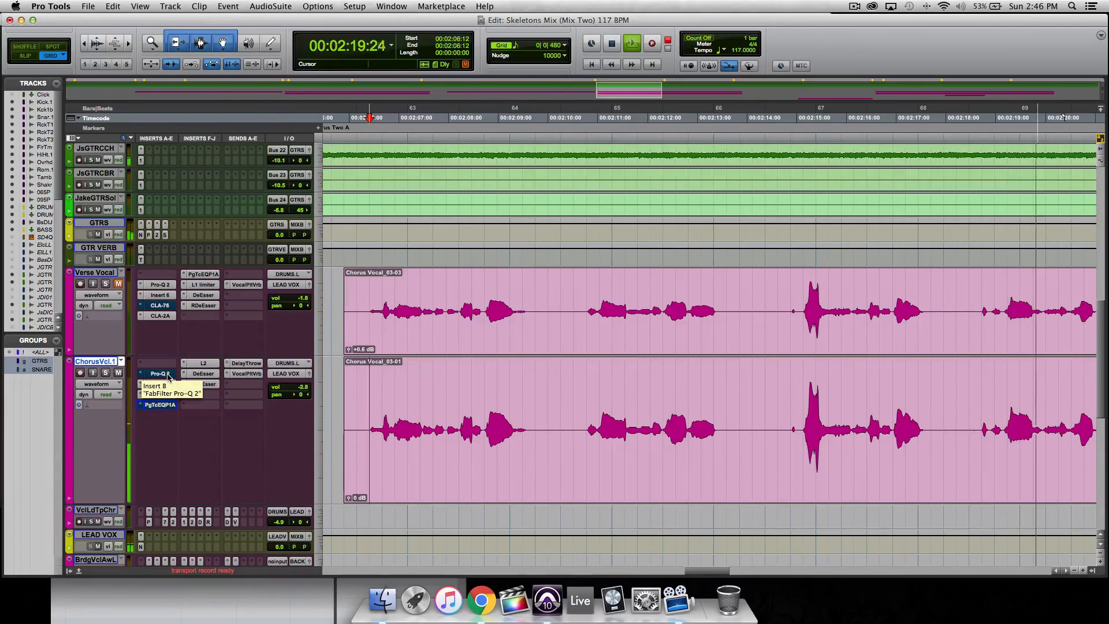
{"action": "key", "text": "space"}
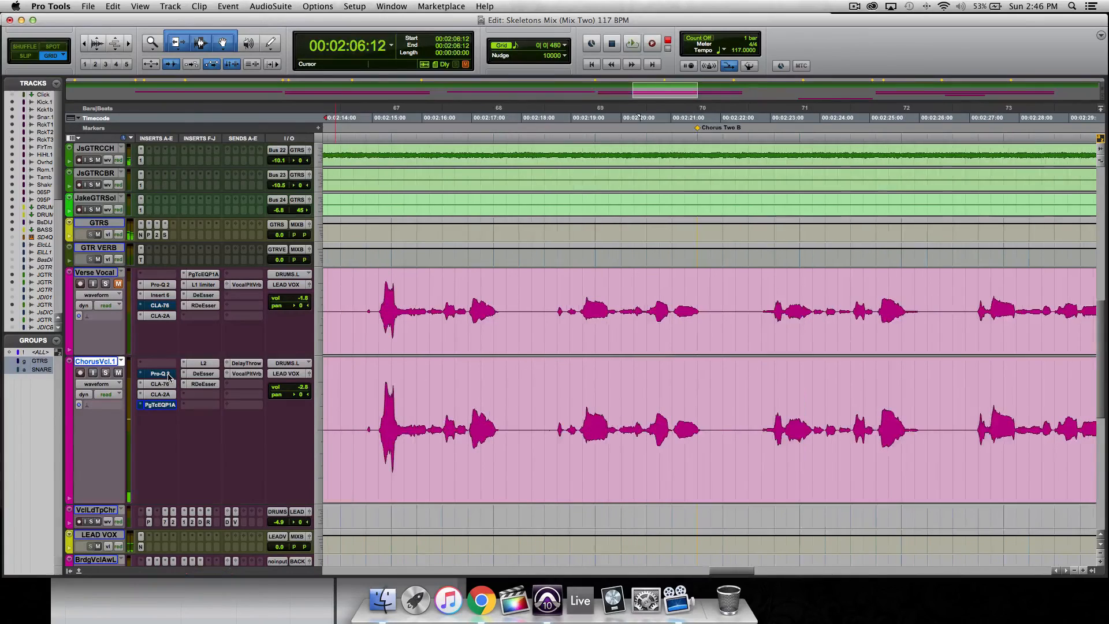